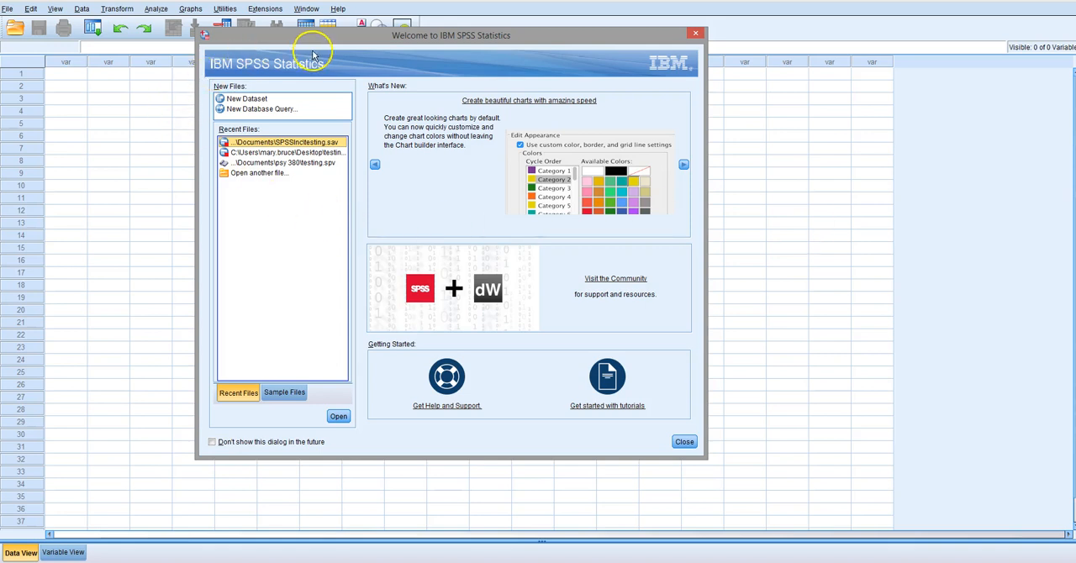
# Dismiss the welcome dialog and define a new numeric variable named grades
pyautogui.click(695, 33)
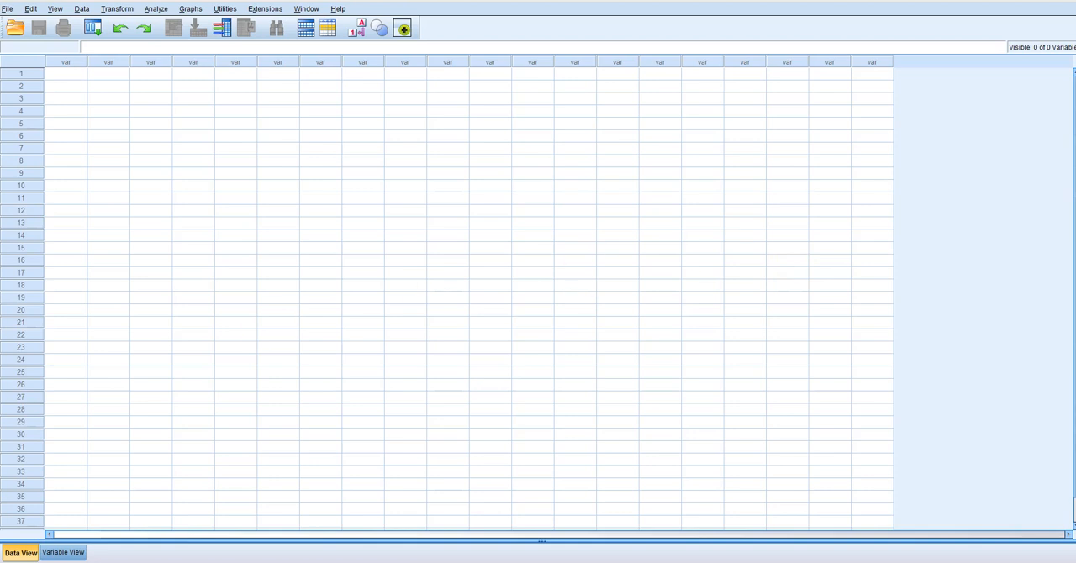
pyautogui.click(65, 553)
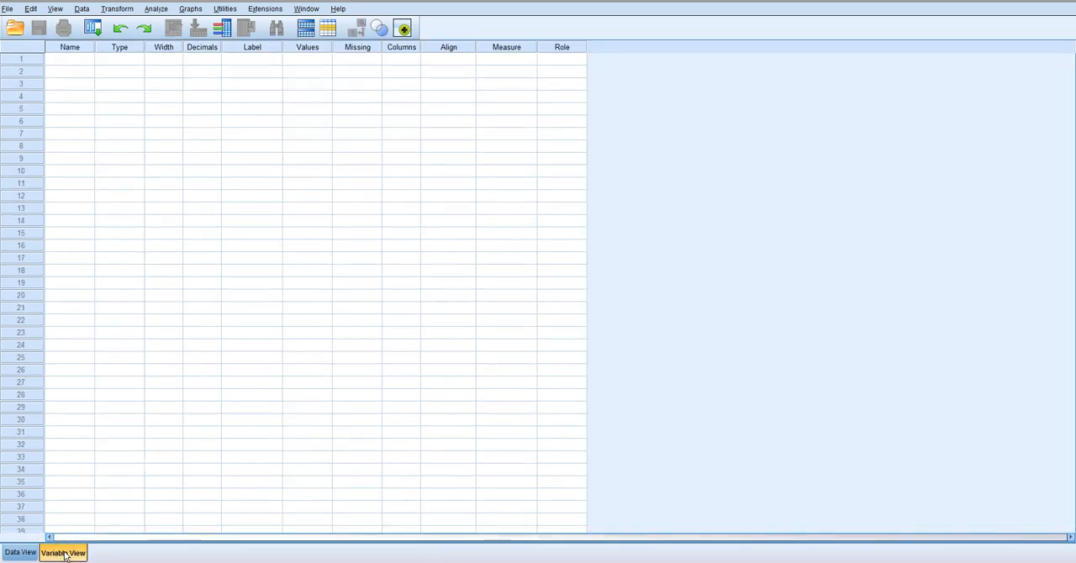
pyautogui.click(70, 60)
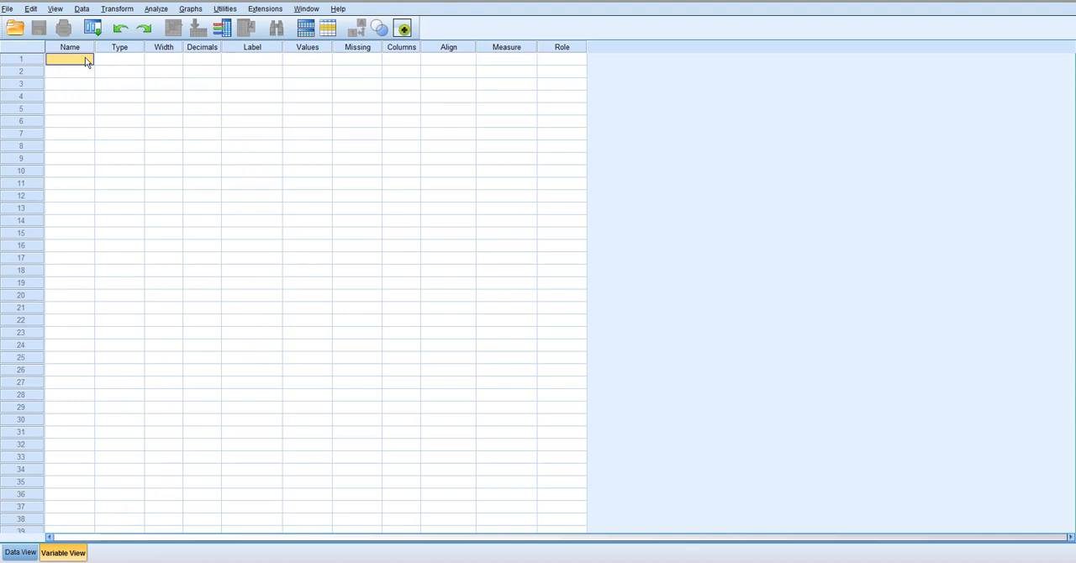
pyautogui.write('grades')
pyautogui.click(122, 60)
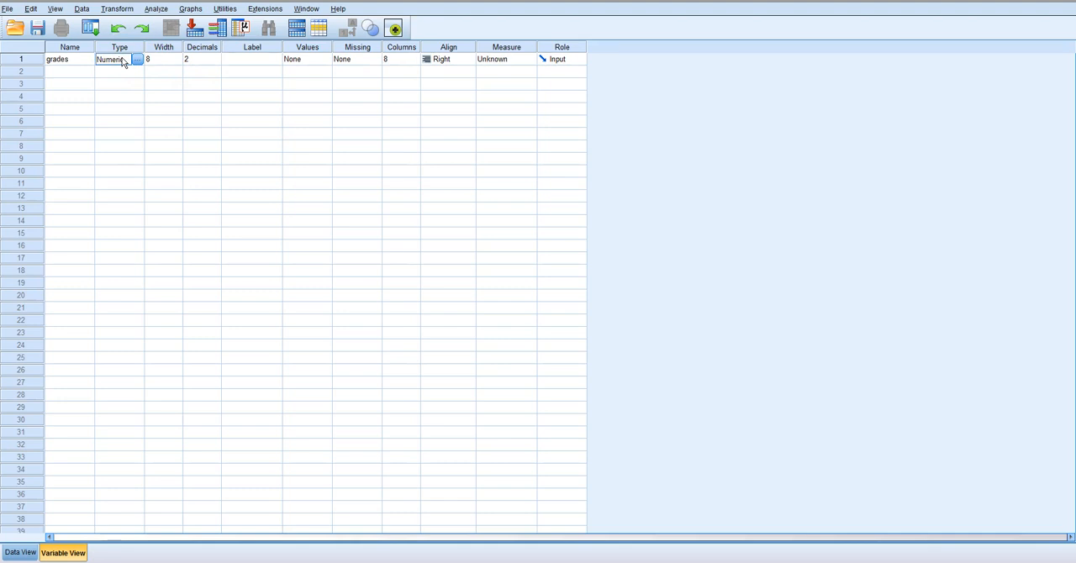
# Set the grades variable to 0 decimals and its measurement level to Scale
pyautogui.click(202, 60)
pyautogui.click(211, 60)
pyautogui.click(215, 63)
pyautogui.click(215, 63)
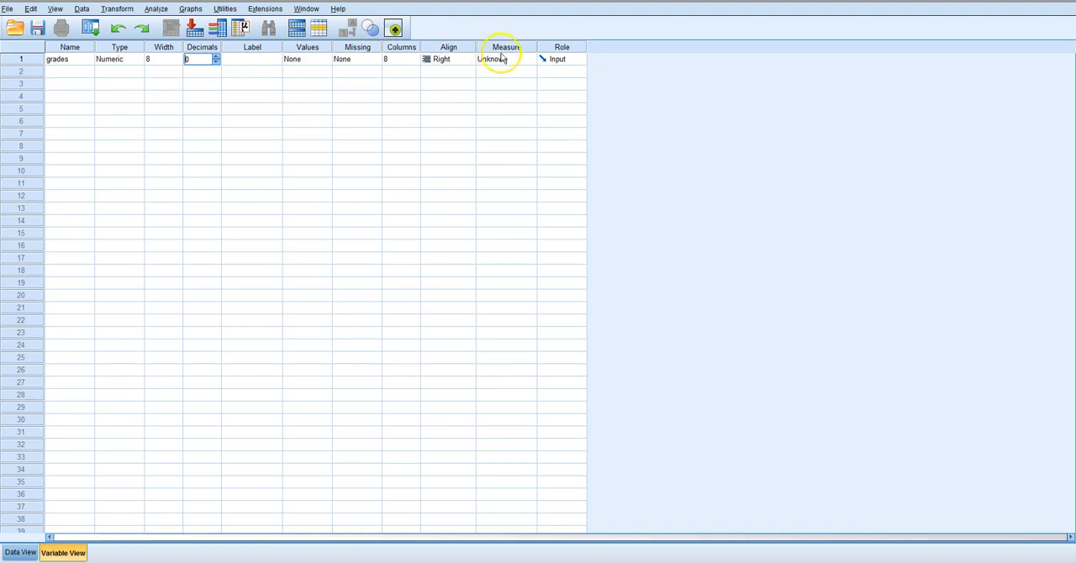
pyautogui.click(503, 61)
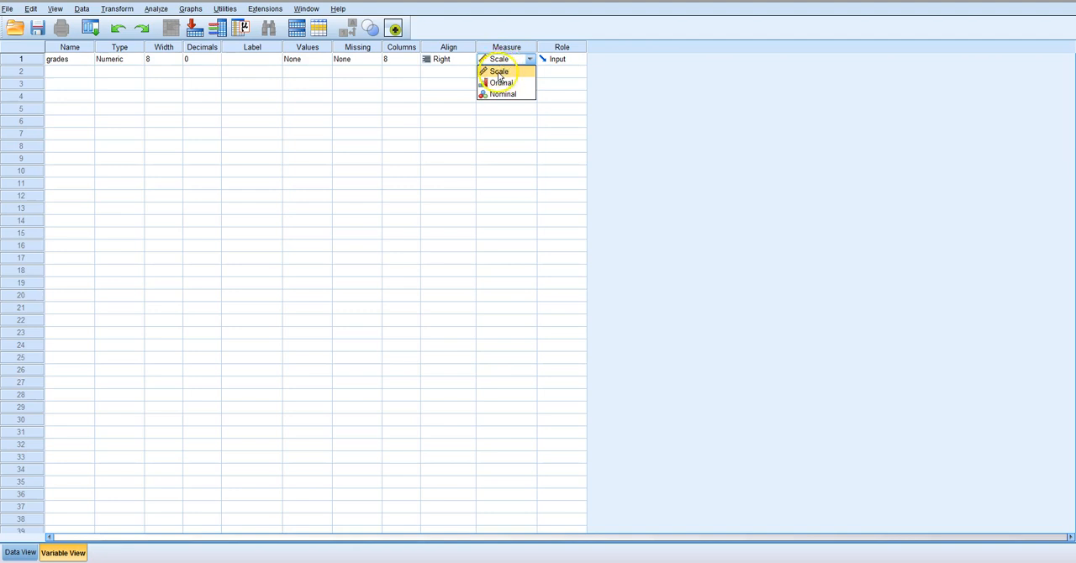
pyautogui.click(500, 74)
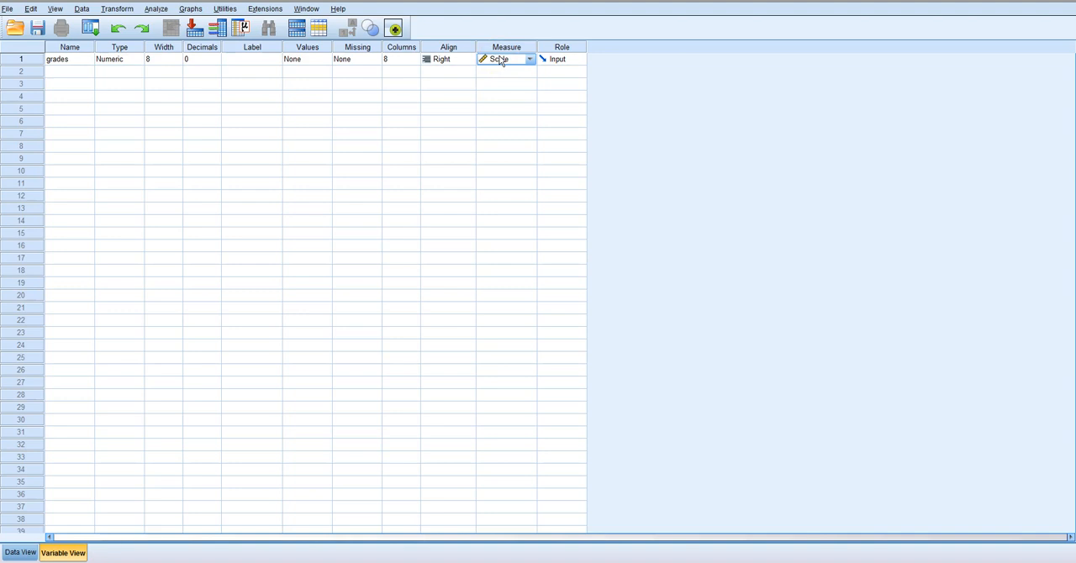
# Enter 92, 78, 86 and 81 as the grades for cases 1 to 4 in the data sheet
pyautogui.click(19, 553)
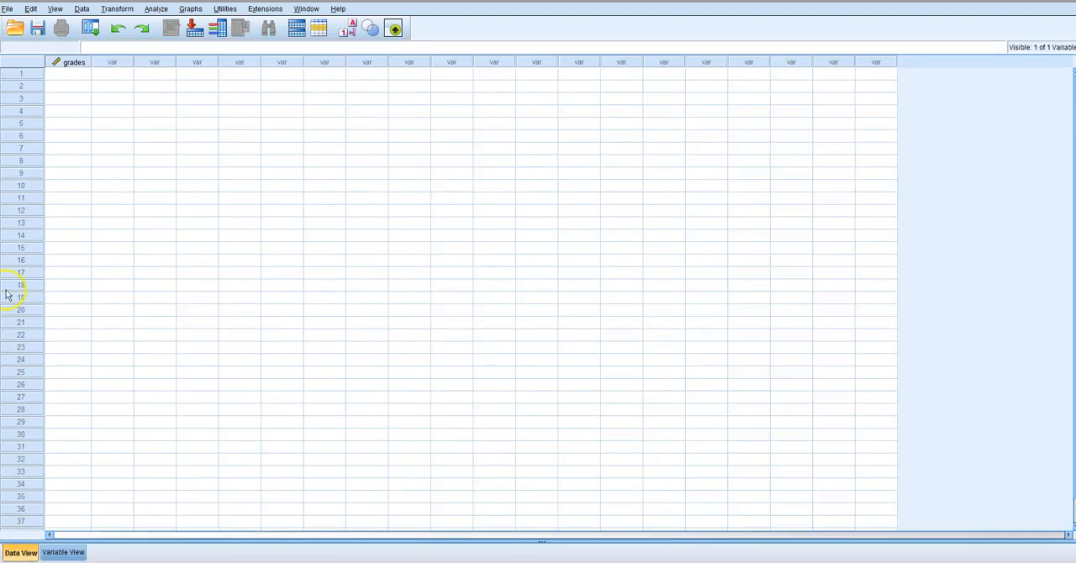
pyautogui.moveTo(74, 68)
pyautogui.click(69, 74)
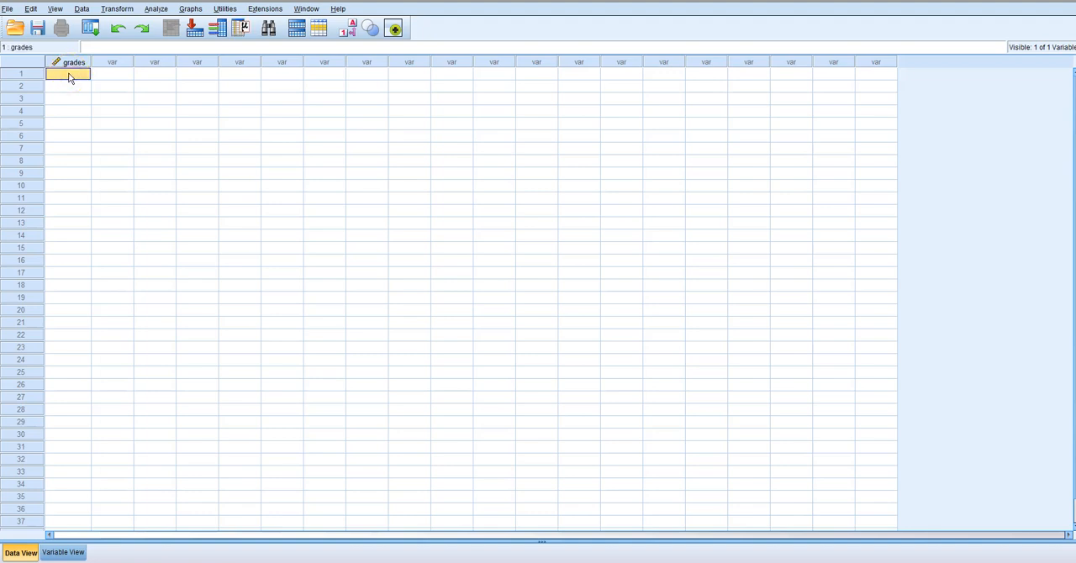
pyautogui.write('92')
pyautogui.press('Return')
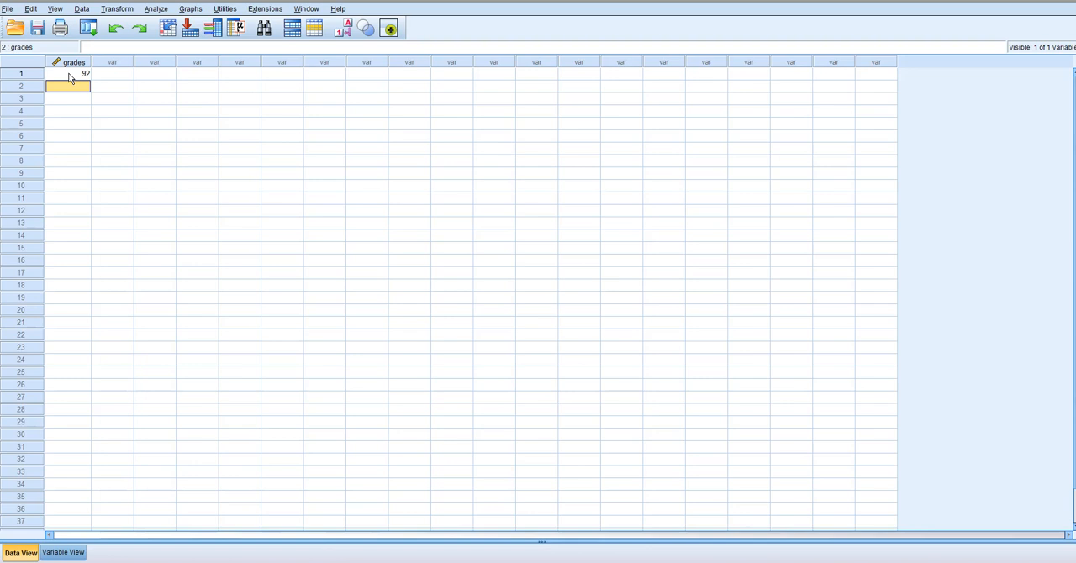
pyautogui.write('78')
pyautogui.press('Return')
pyautogui.write('86')
pyautogui.click(79, 111)
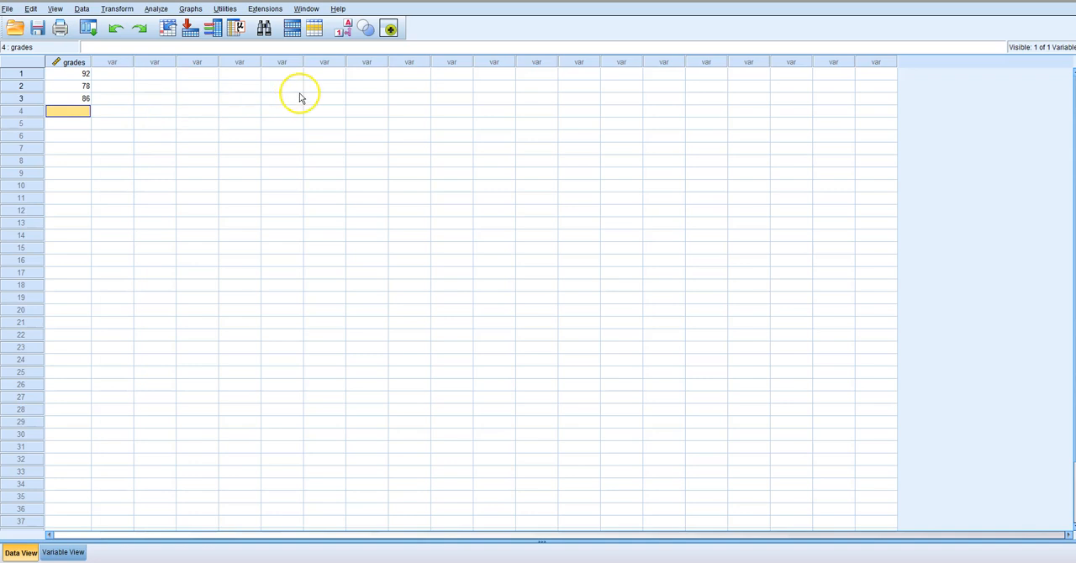
pyautogui.write('81')
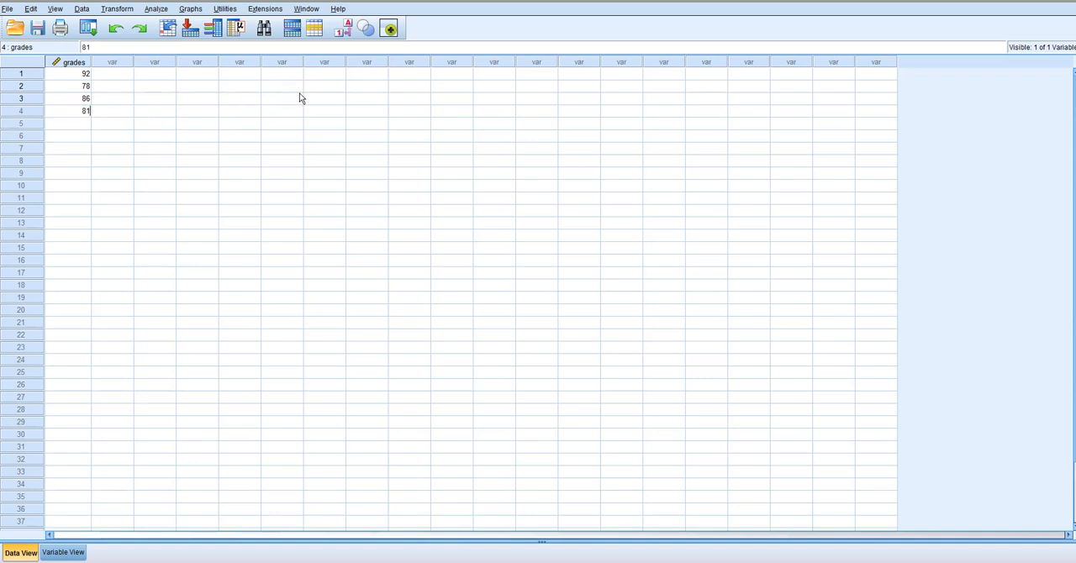
pyautogui.press('Return')
# Enter 93, 82, 81 and 79 as the grades for cases 5 to 8
pyautogui.write('93')
pyautogui.press('Return')
pyautogui.write('82')
pyautogui.press('Return')
pyautogui.write('81')
pyautogui.press('Return')
pyautogui.write('79')
pyautogui.press('Return')
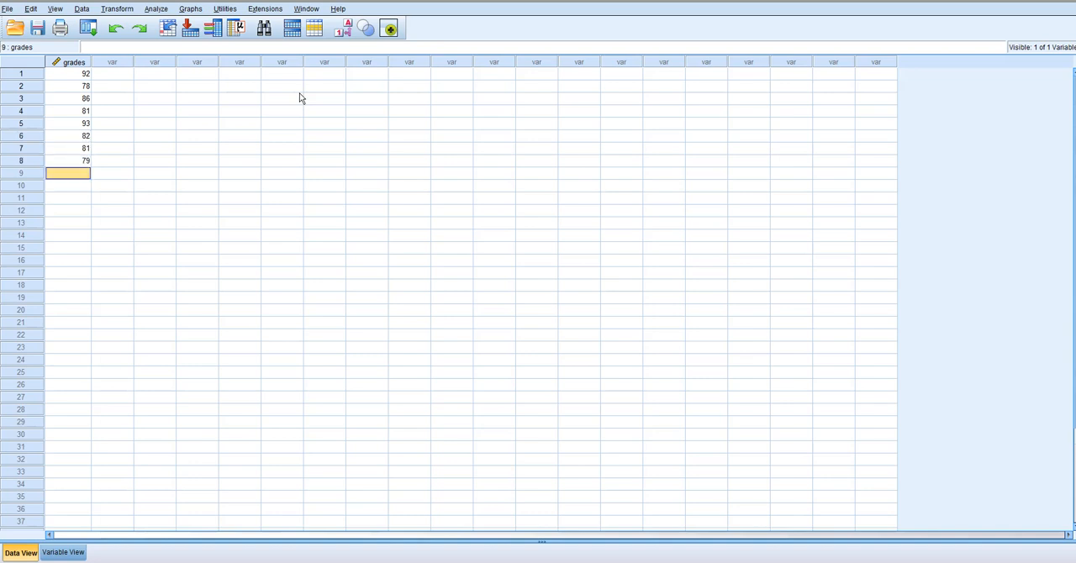
# Enter 76, 88, 96 and 91 as the grades for cases 9 to 12
pyautogui.write('76')
pyautogui.press('Return')
pyautogui.write('88')
pyautogui.press('Return')
pyautogui.write('96')
pyautogui.press('Return')
pyautogui.write('91')
pyautogui.press('Return')
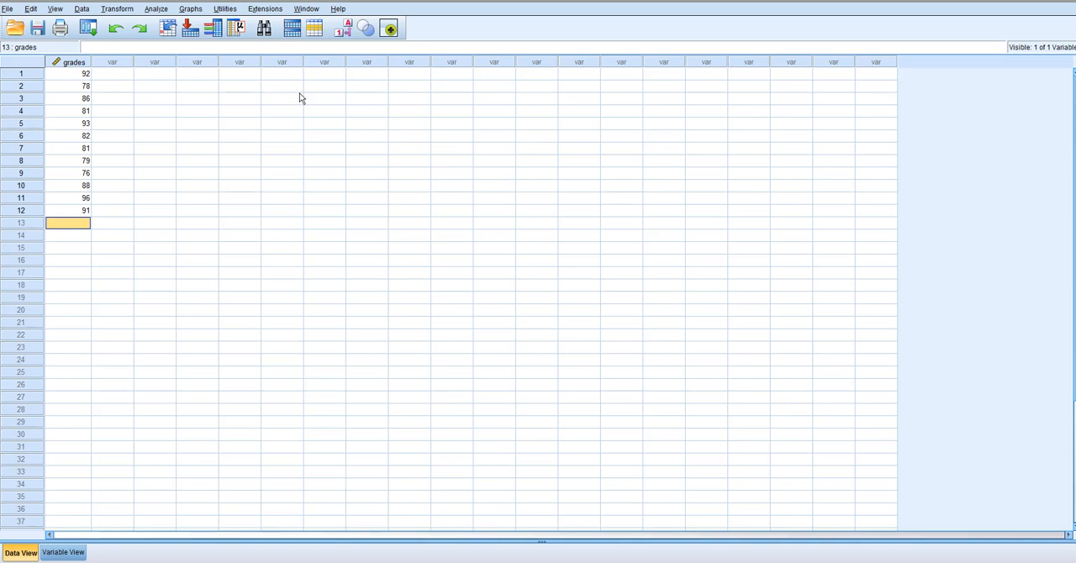
# Enter 88, 94 and 90 as the grades for cases 13 to 15
pyautogui.write('88')
pyautogui.press('Return')
pyautogui.write('94')
pyautogui.press('Return')
pyautogui.write('90')
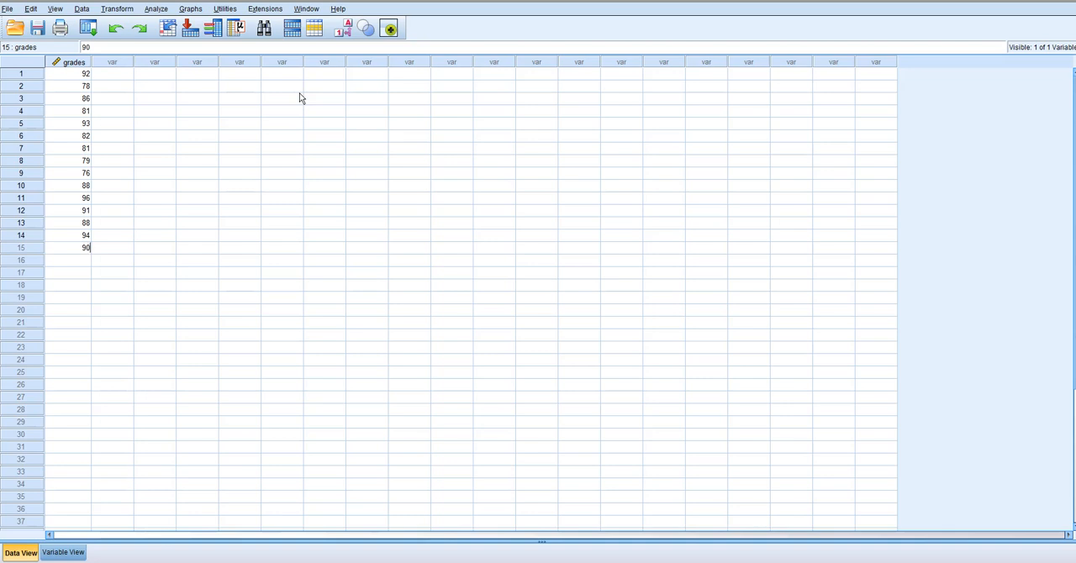
pyautogui.press('Return')
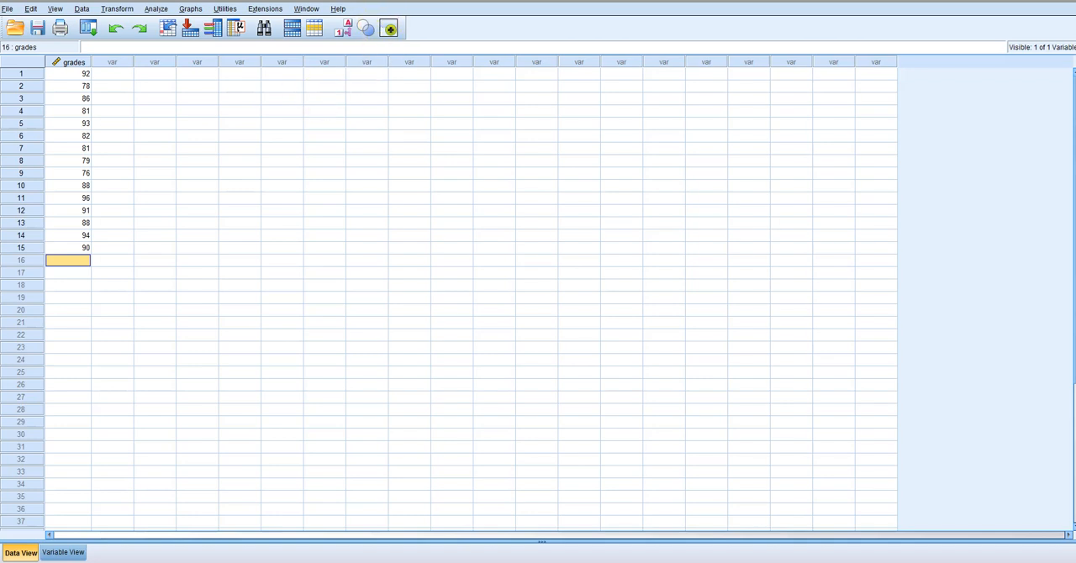
# Start a One-Sample T Test and add grades as the test variable
pyautogui.click(157, 11)
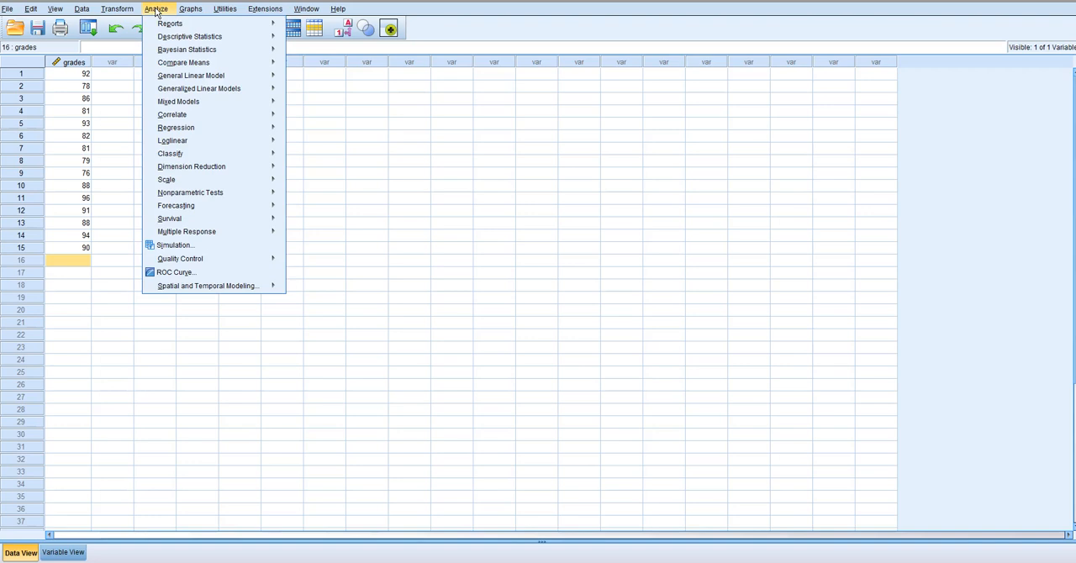
pyautogui.click(172, 65)
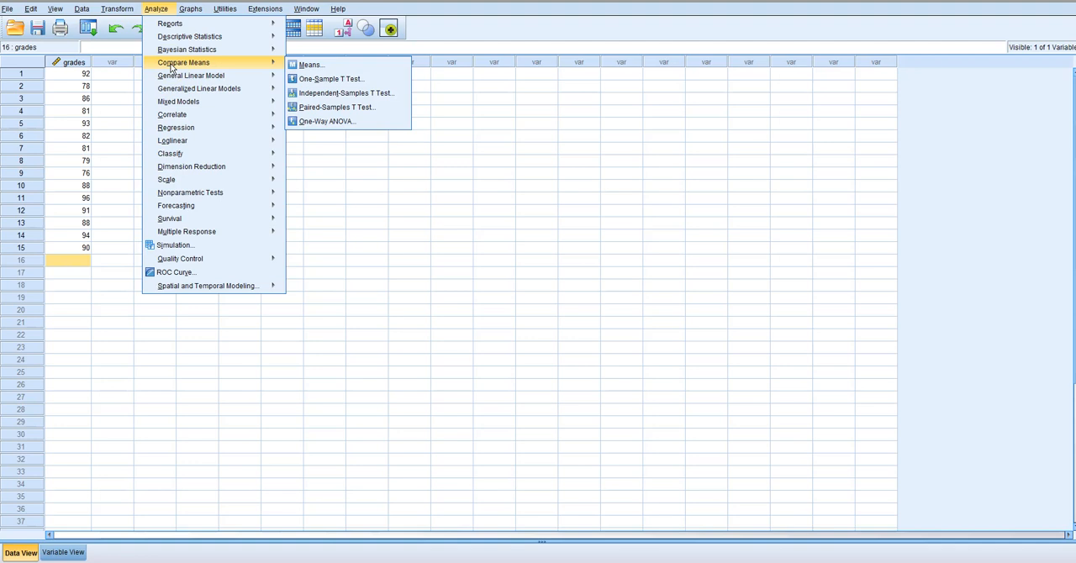
pyautogui.click(311, 79)
pyautogui.click(321, 81)
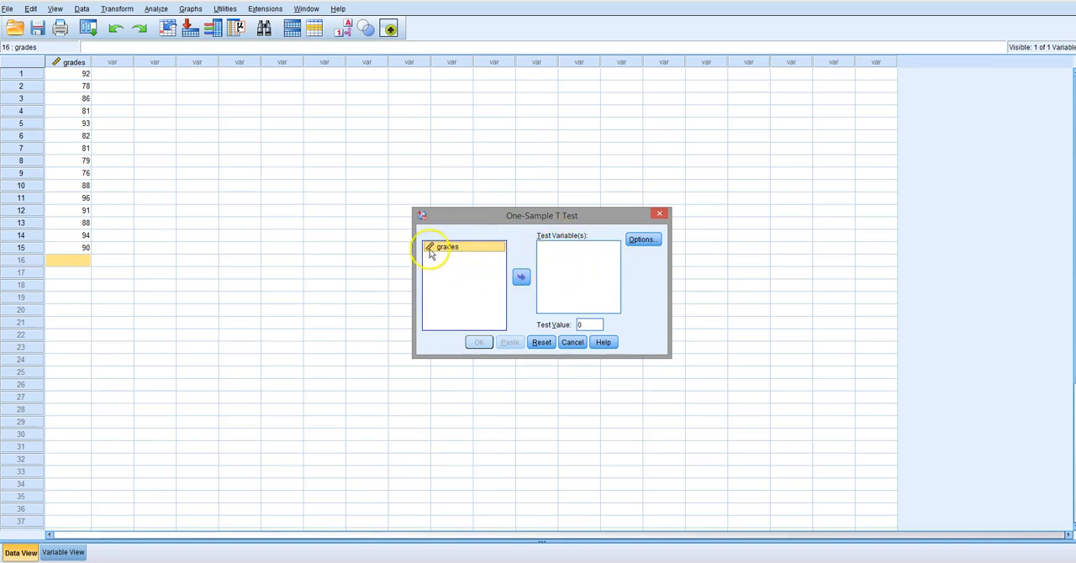
pyautogui.click(522, 281)
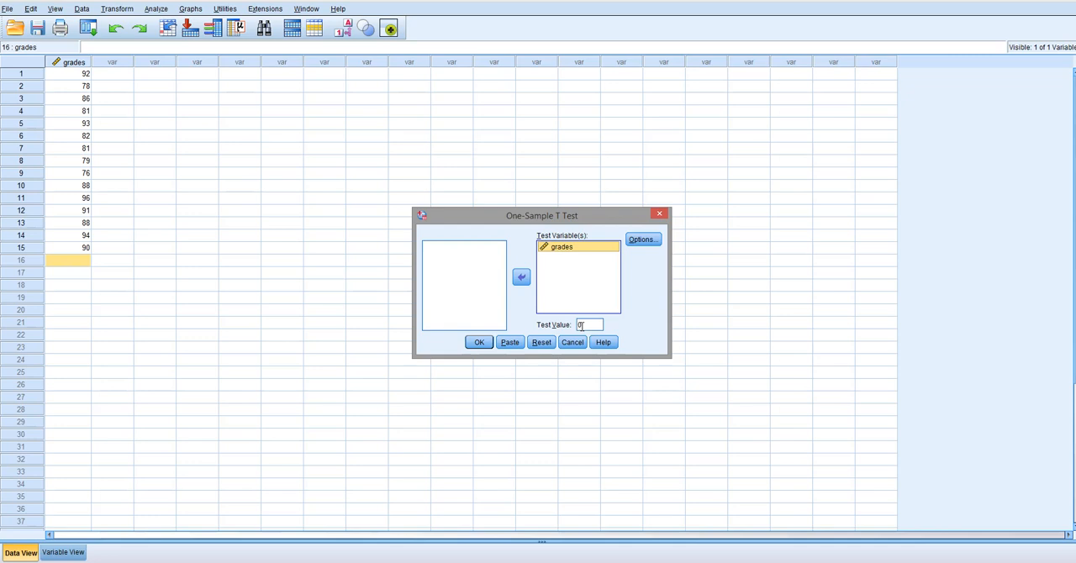
# Set the test value to 85 and run the one-sample t test with the default confidence interval and missing-value options
pyautogui.click(580, 325)
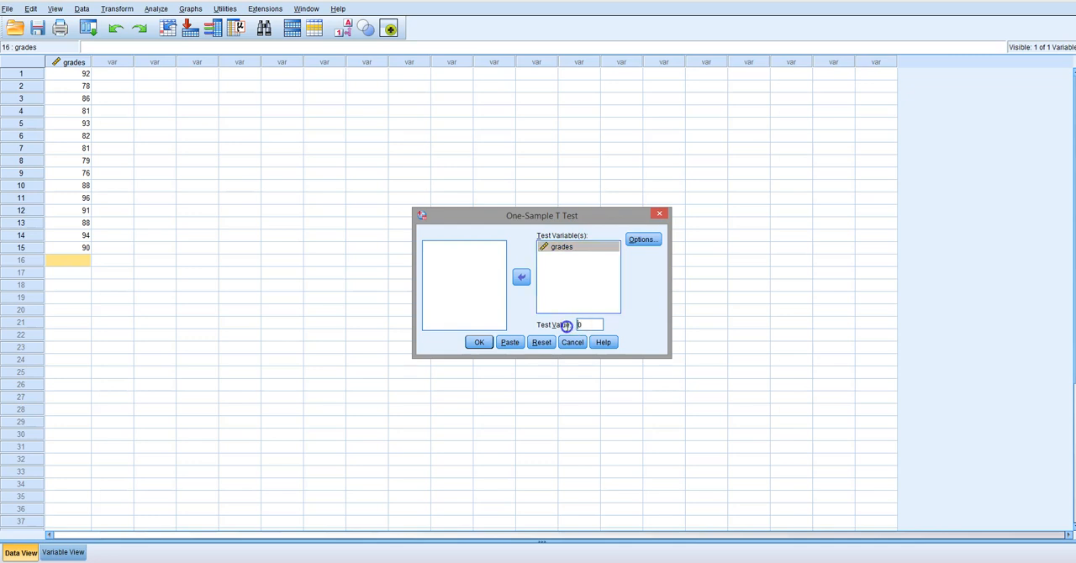
pyautogui.press('BackSpace')
pyautogui.write('85')
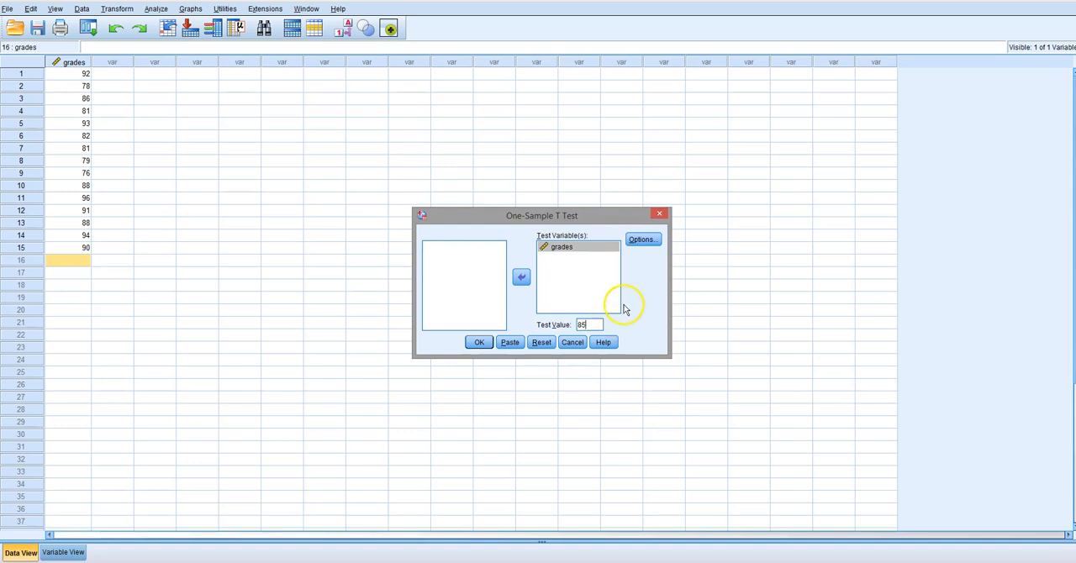
pyautogui.click(642, 240)
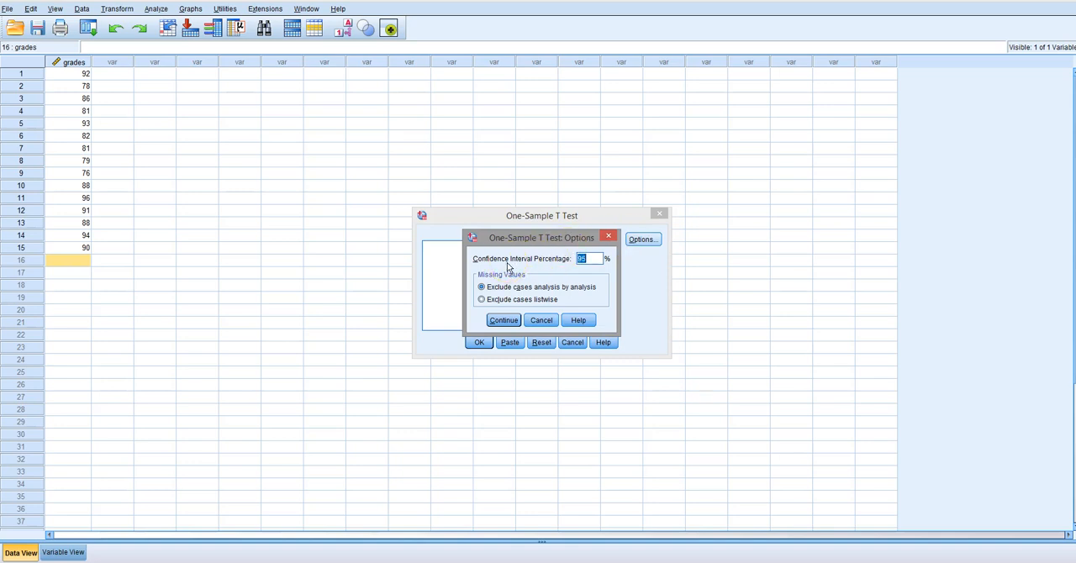
pyautogui.click(608, 240)
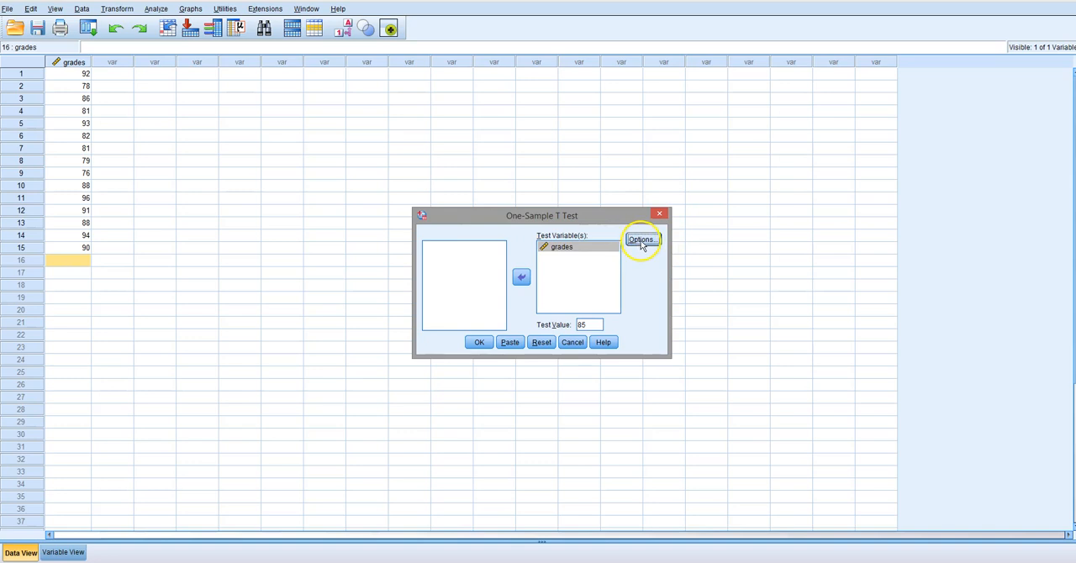
pyautogui.click(478, 342)
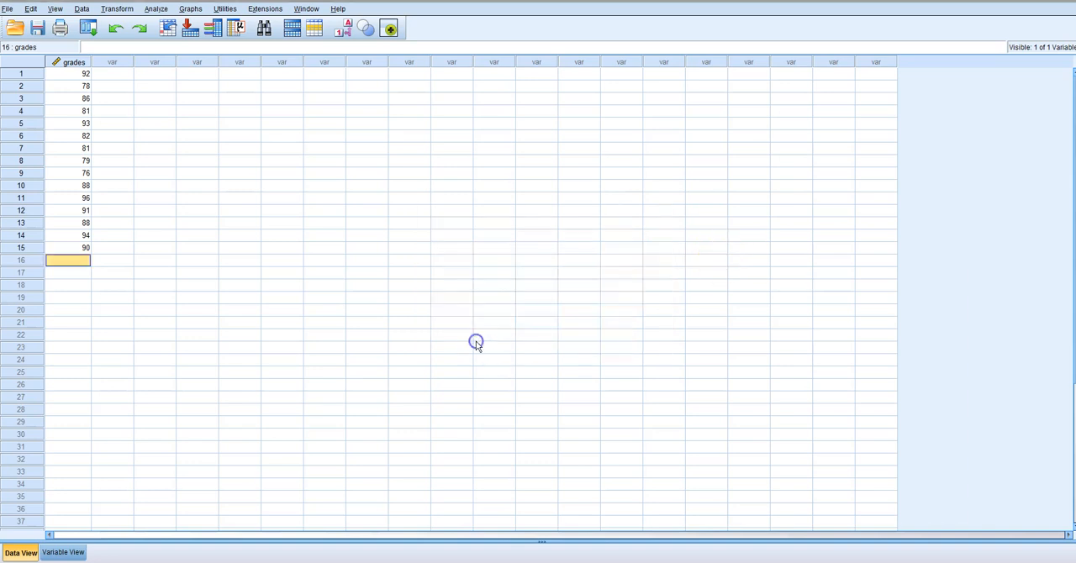
# Examine the One-Sample Statistics and One-Sample Test tables for the sample size, mean, t value, degrees of freedom and two-tailed significance
pyautogui.click(613, 129)
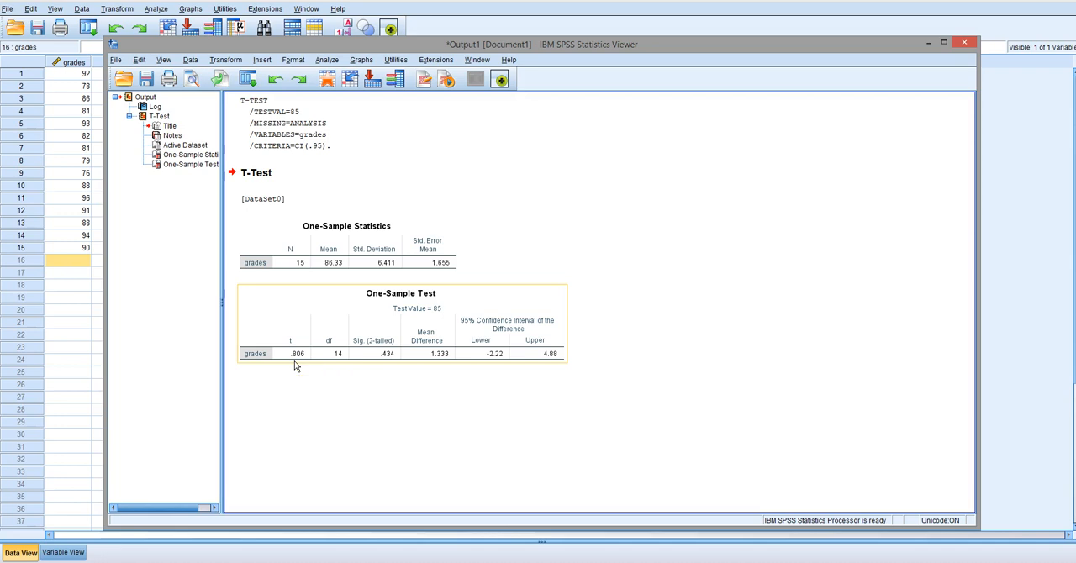
pyautogui.click(333, 264)
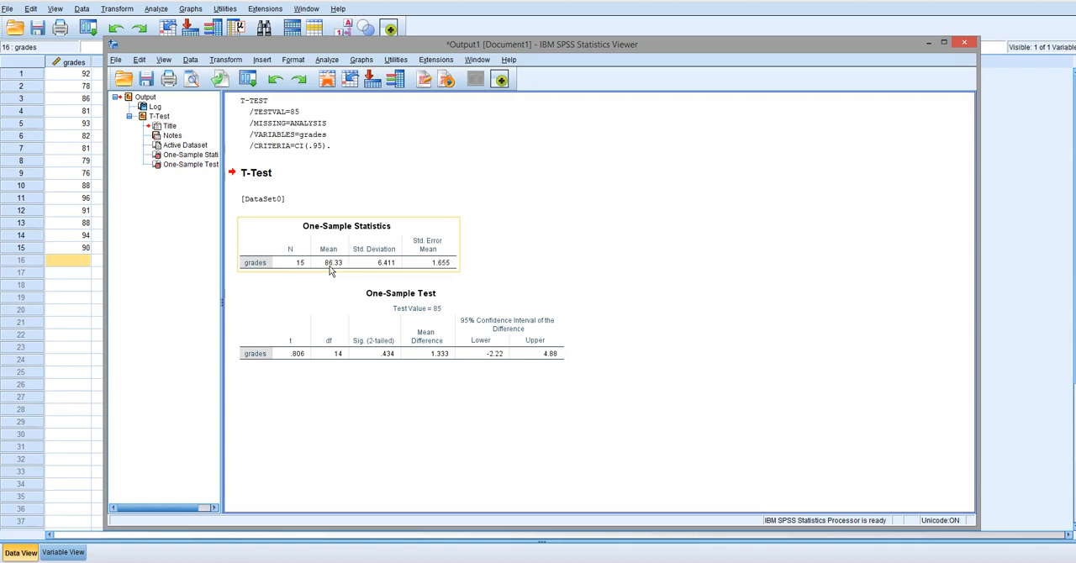
pyautogui.click(526, 251)
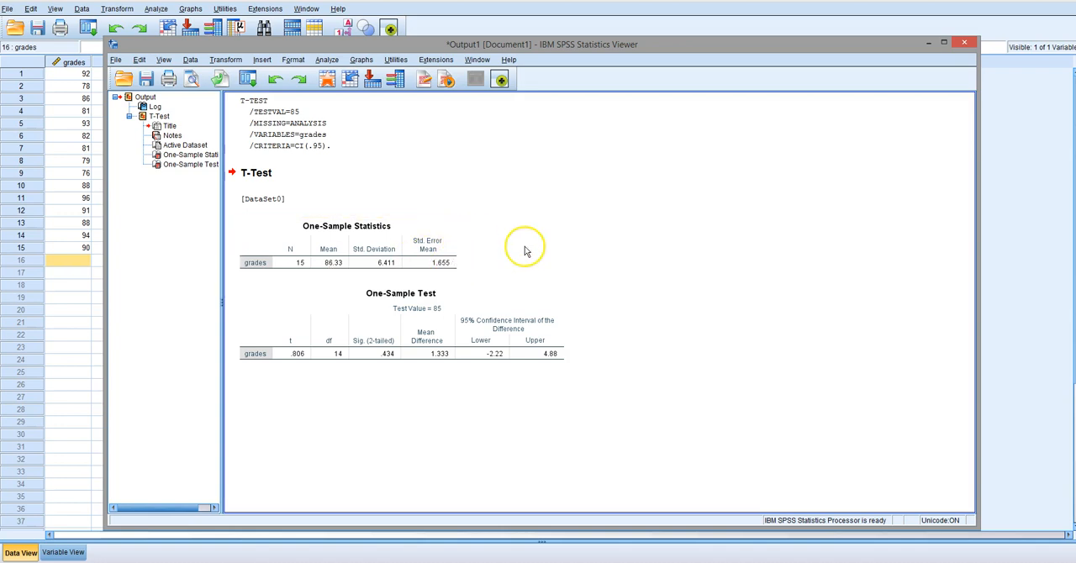
pyautogui.click(495, 240)
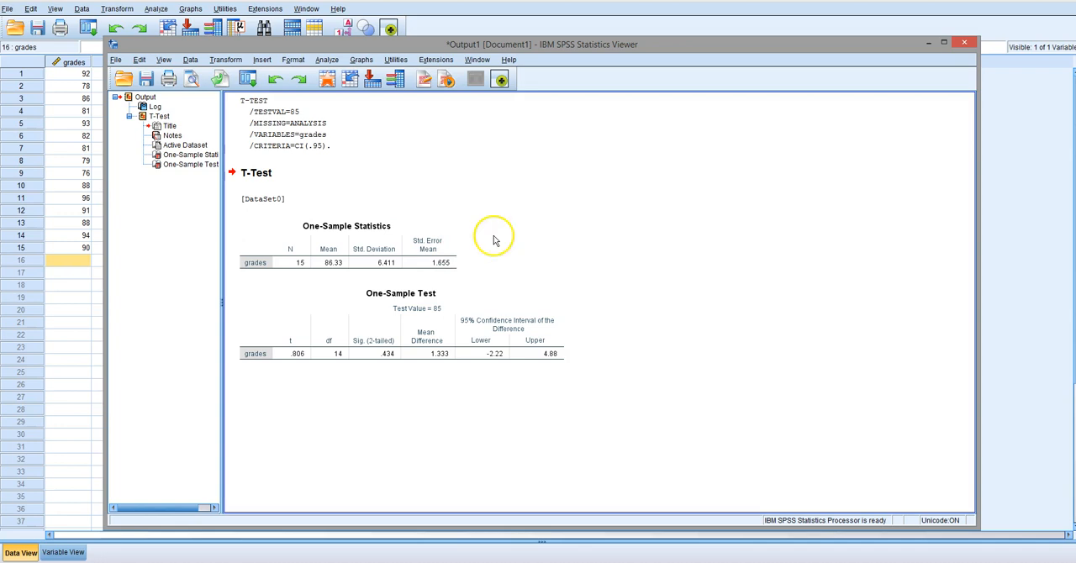
pyautogui.click(264, 356)
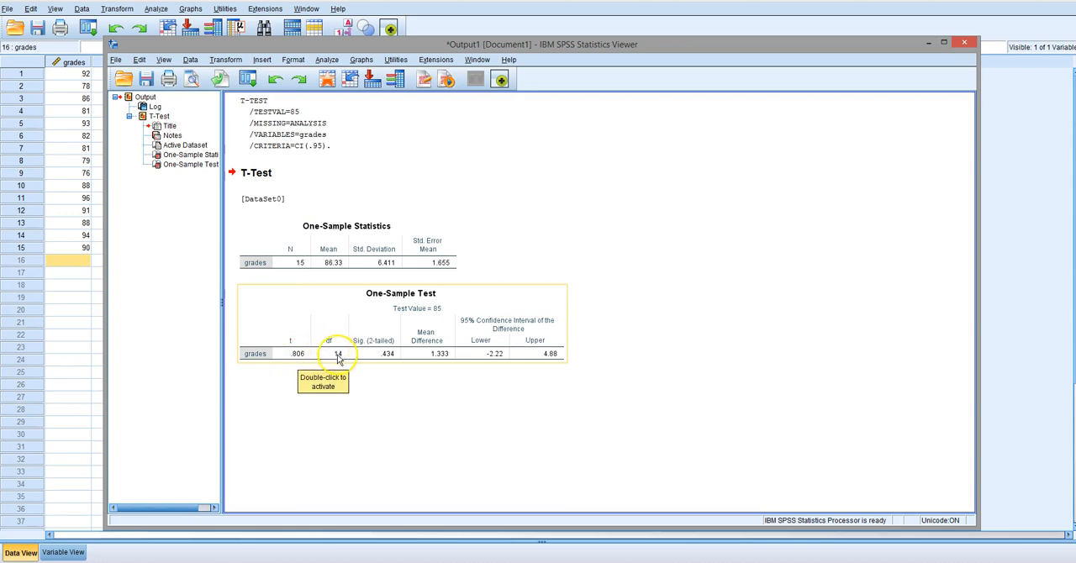
pyautogui.click(301, 267)
pyautogui.click(325, 336)
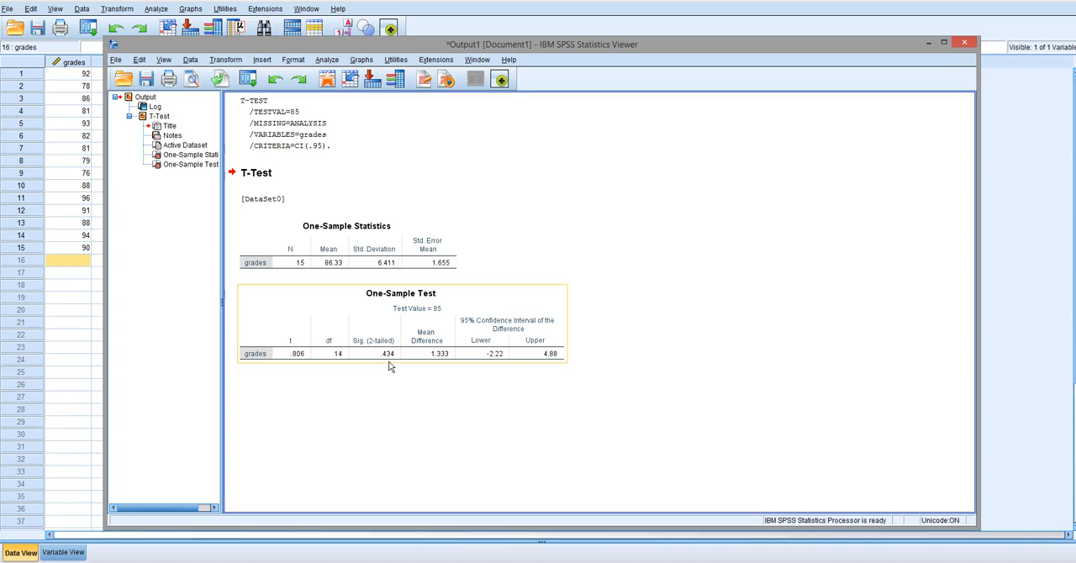
pyautogui.click(330, 254)
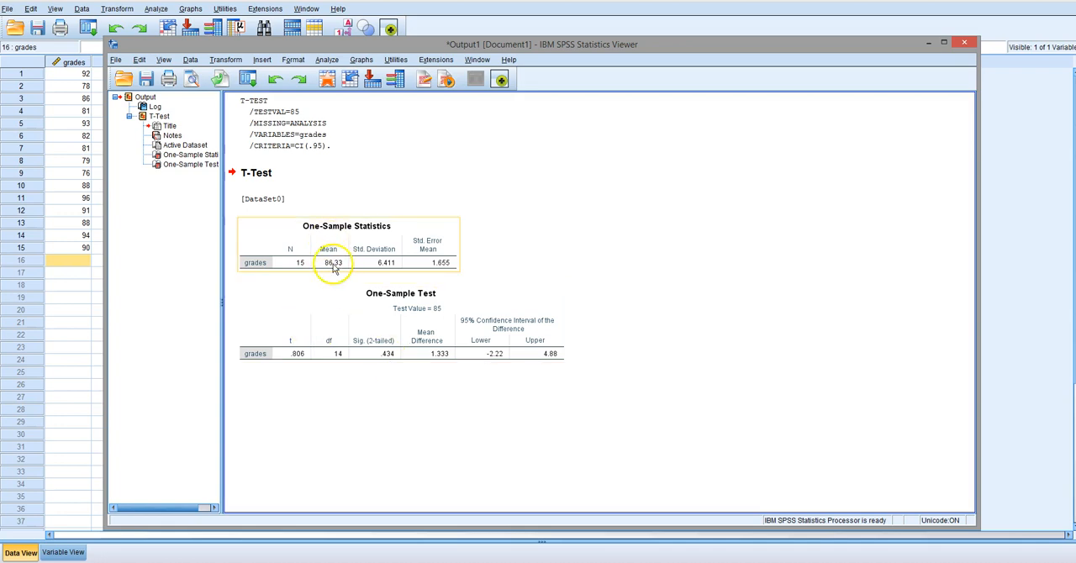
pyautogui.click(641, 203)
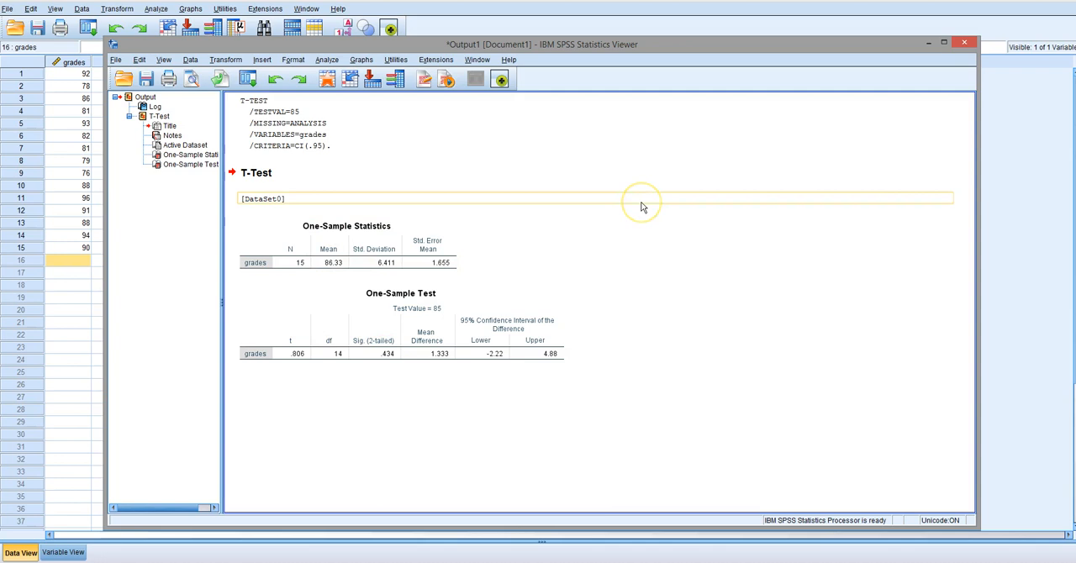